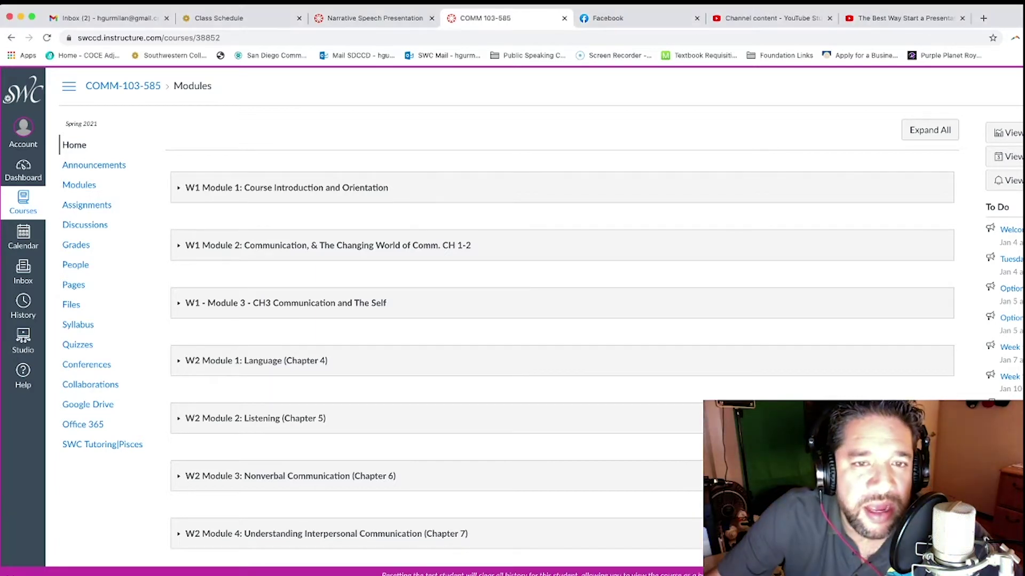
scroll(512, 320, down, 1)
scroll(512, 321, down, 2)
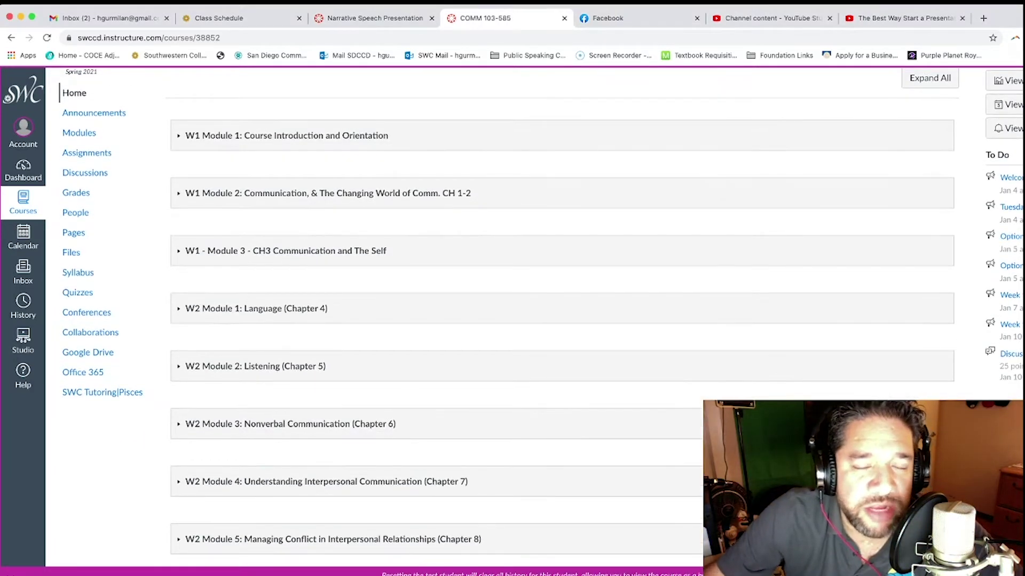
scroll(513, 320, down, 1)
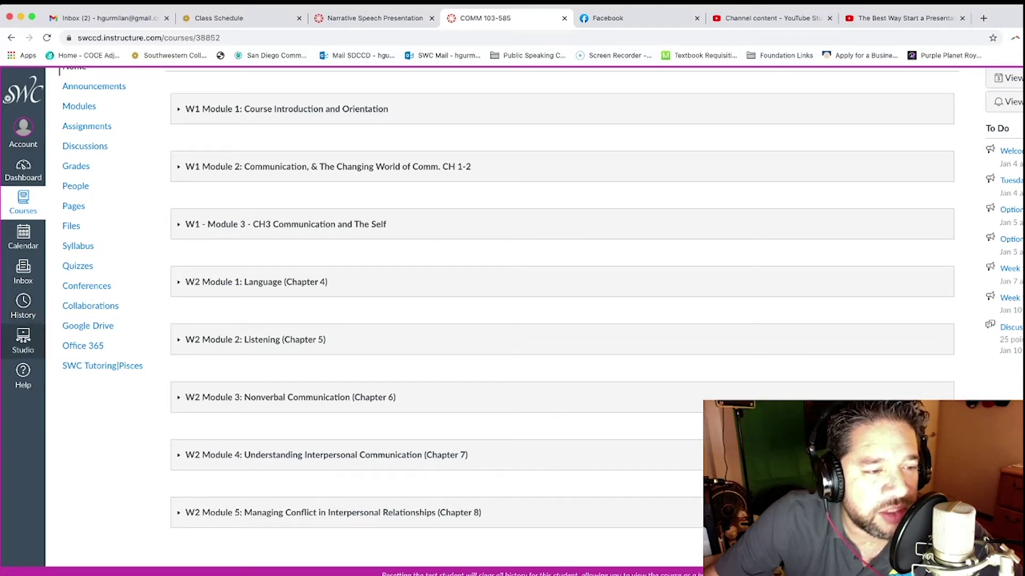
- Go to the Studio media library and start a new webcam capture
click(22, 340)
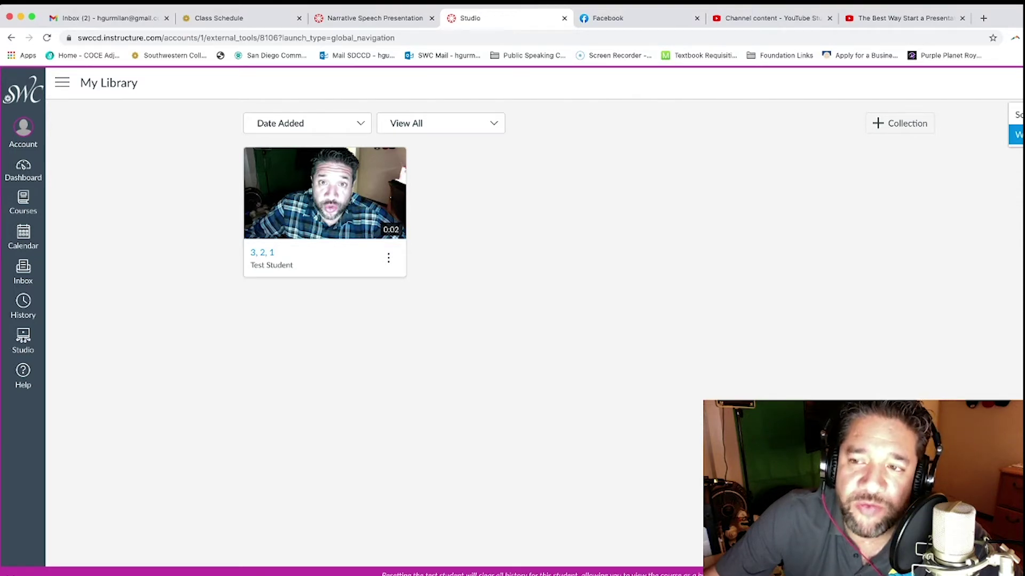
click(1017, 135)
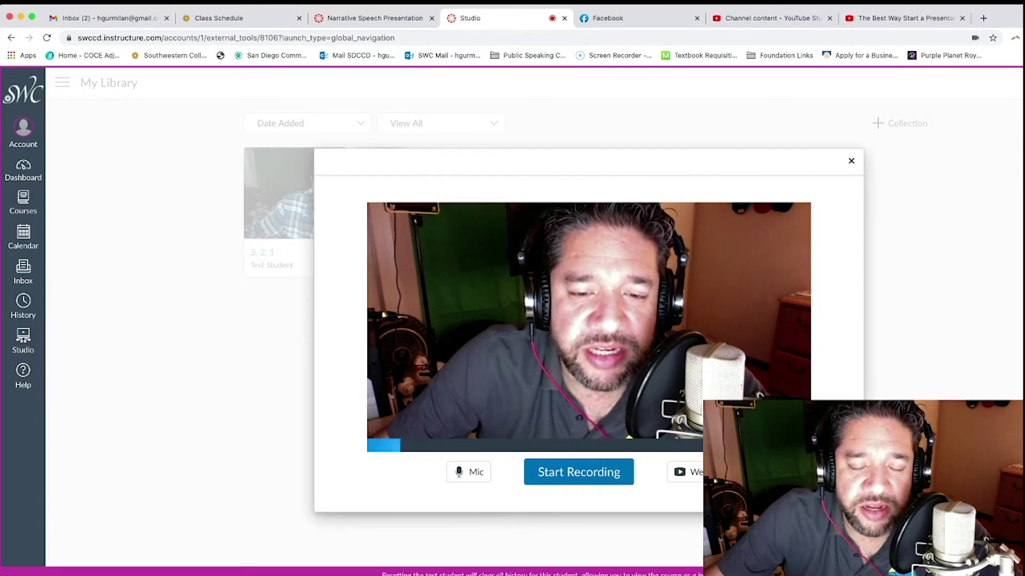
- Record a short webcam video from the live camera preview
click(578, 471)
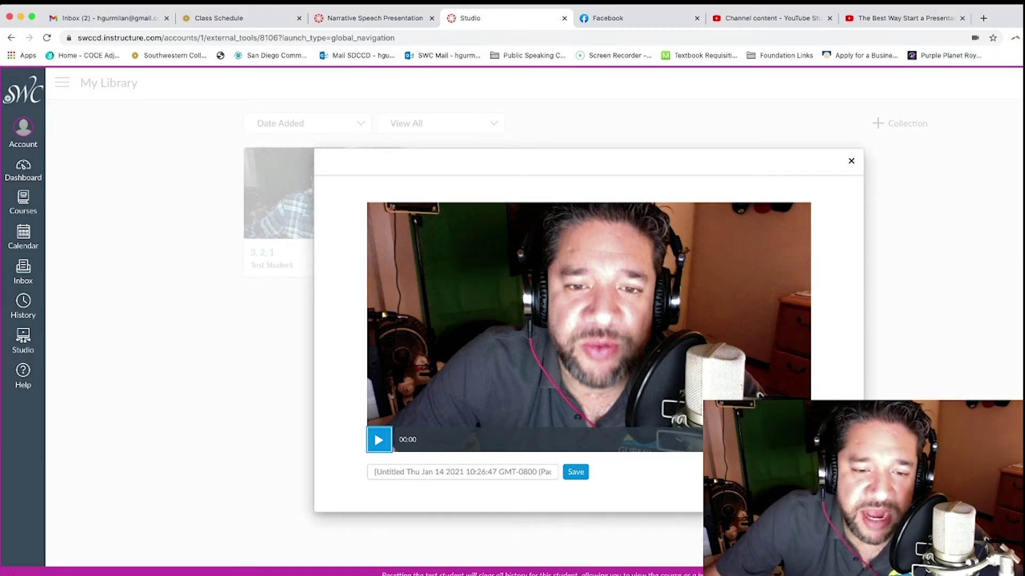
- Title the new recording 'Video Example' and save it to the library
key(Tab)
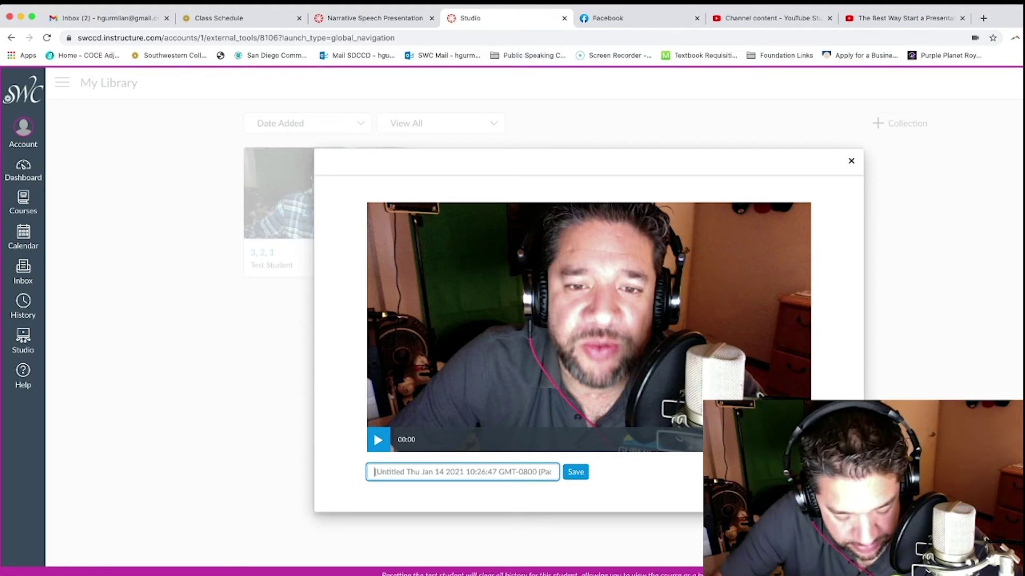
text(Video)
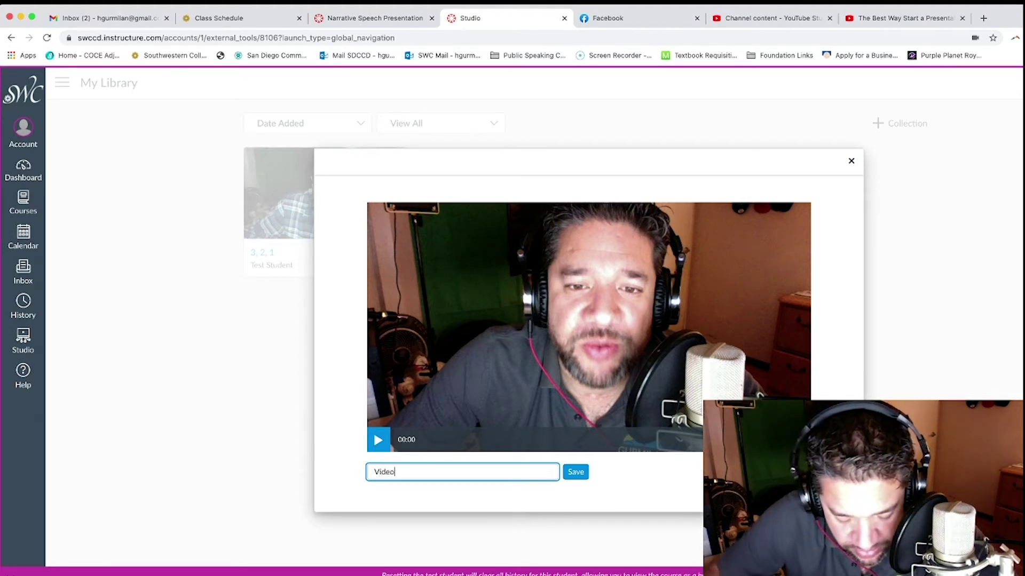
text( Example)
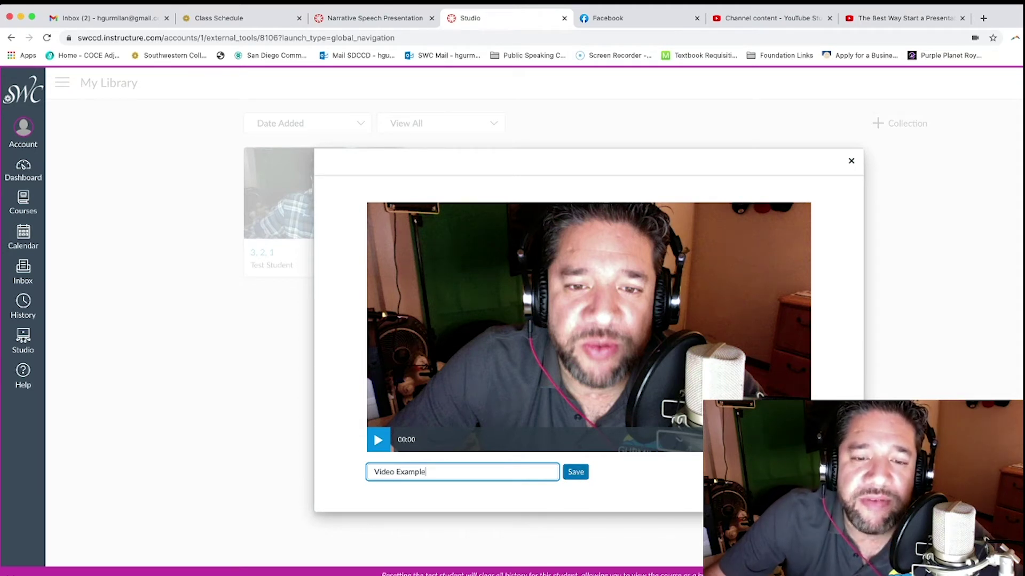
key(Return)
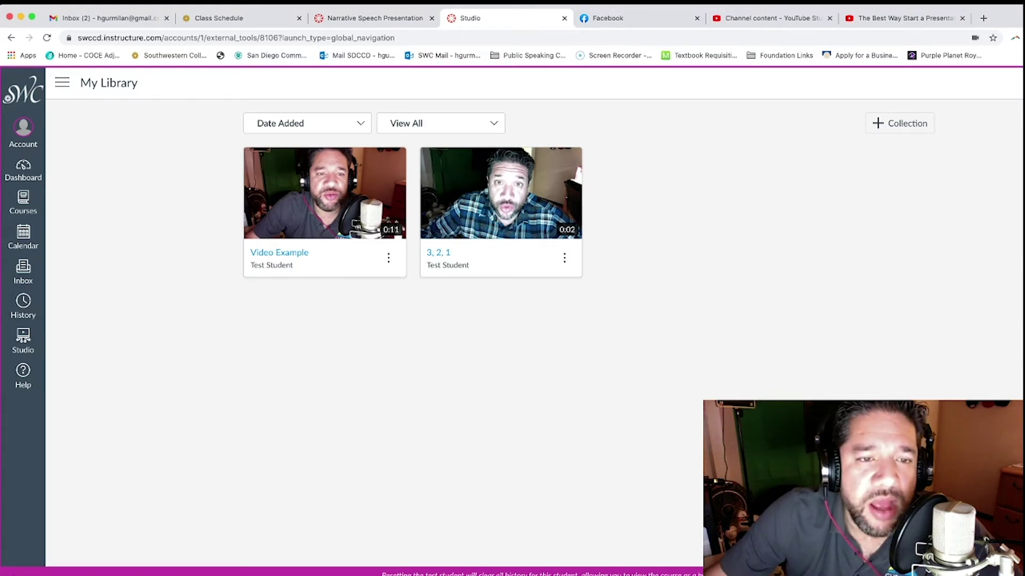
scroll(500, 193, down, 1)
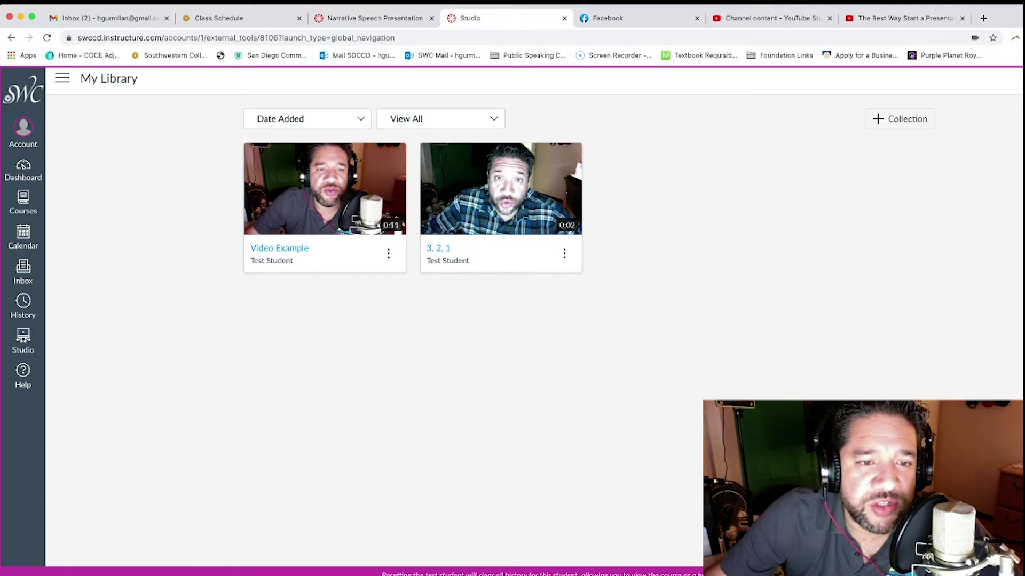
scroll(500, 192, up, 1)
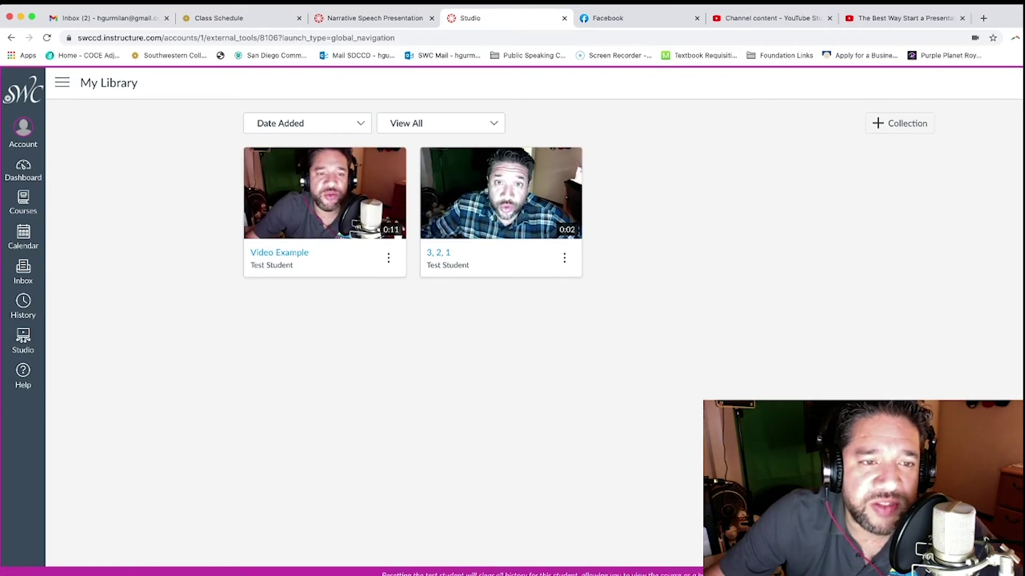
- Delete the old '3, 2, 1' video from the library
click(563, 258)
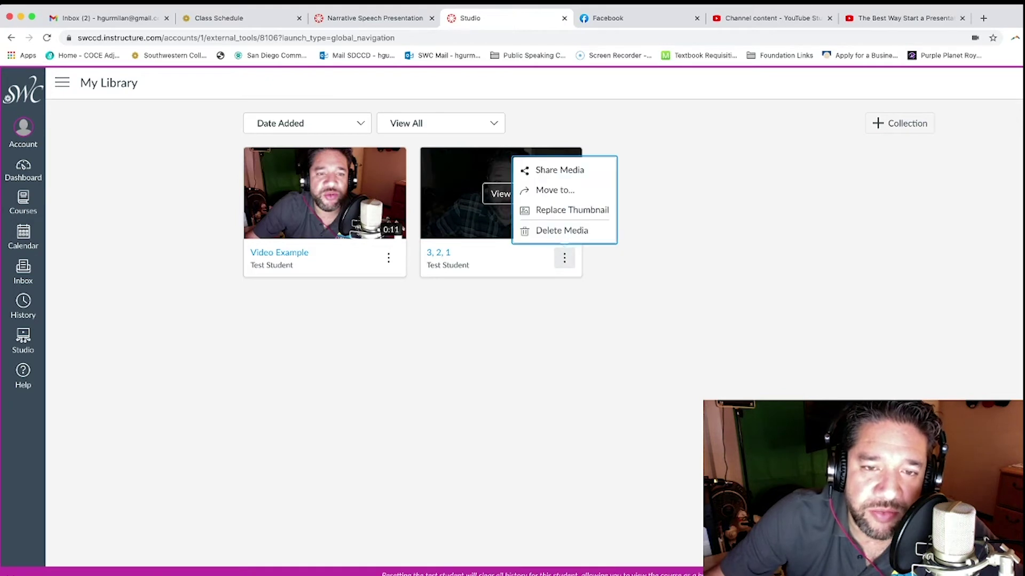
click(561, 230)
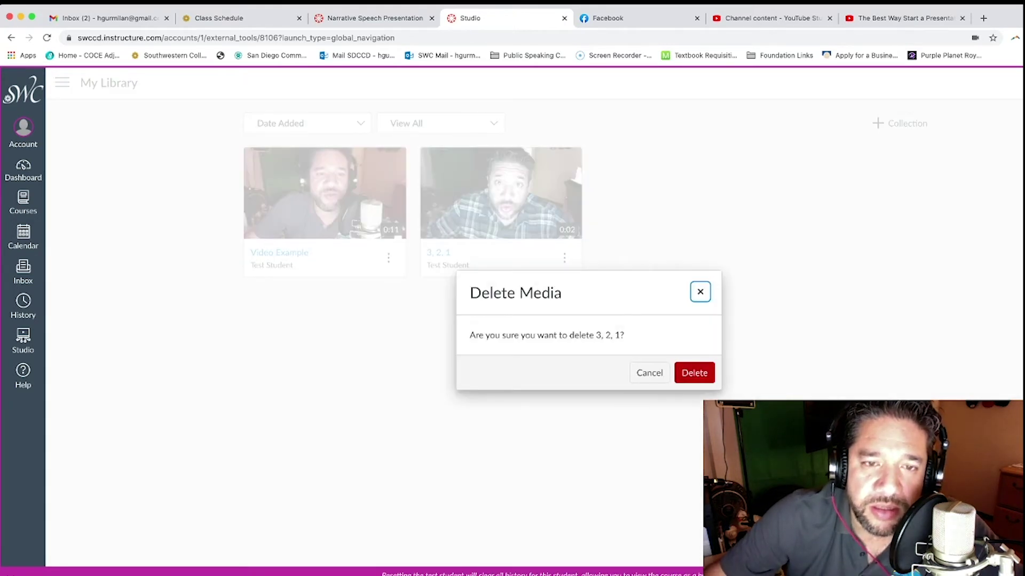
click(694, 373)
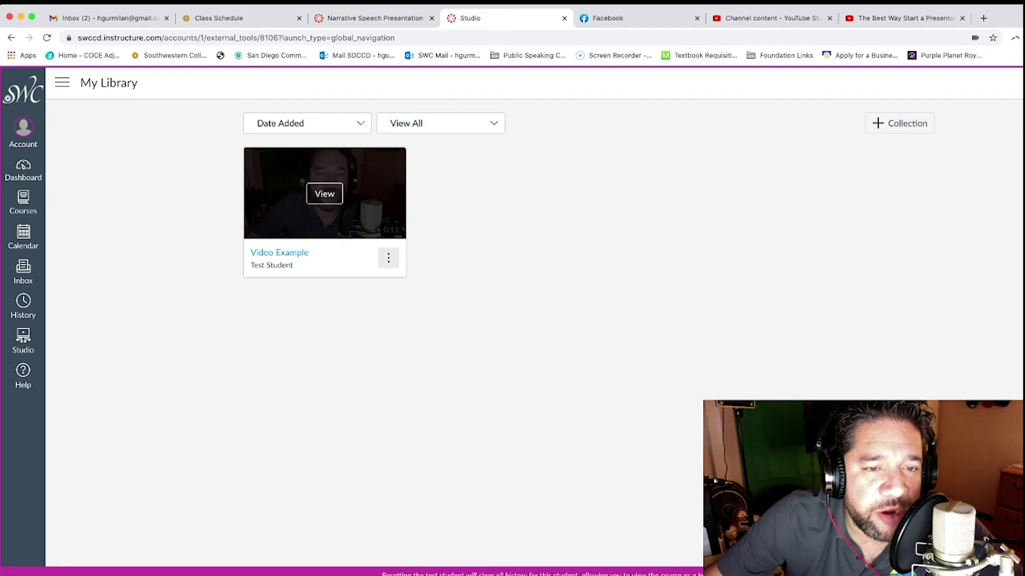
- Bring up Video Example's options and move to its sharing entry
click(388, 258)
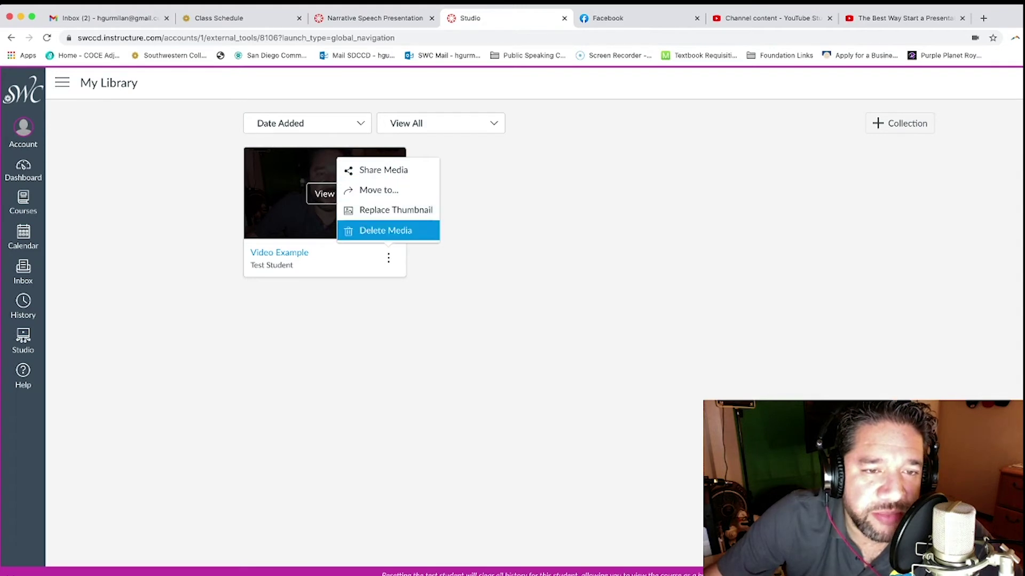
key(Up)
key(Up)
key(Up)
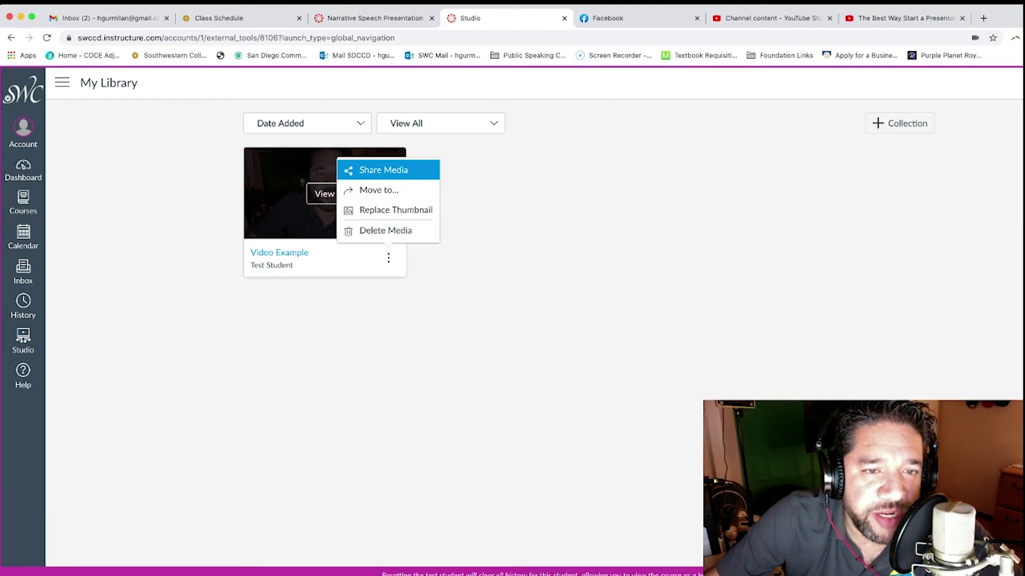
- Generate a public link for Video Example, copy the full link URL, and close sharing
key(Return)
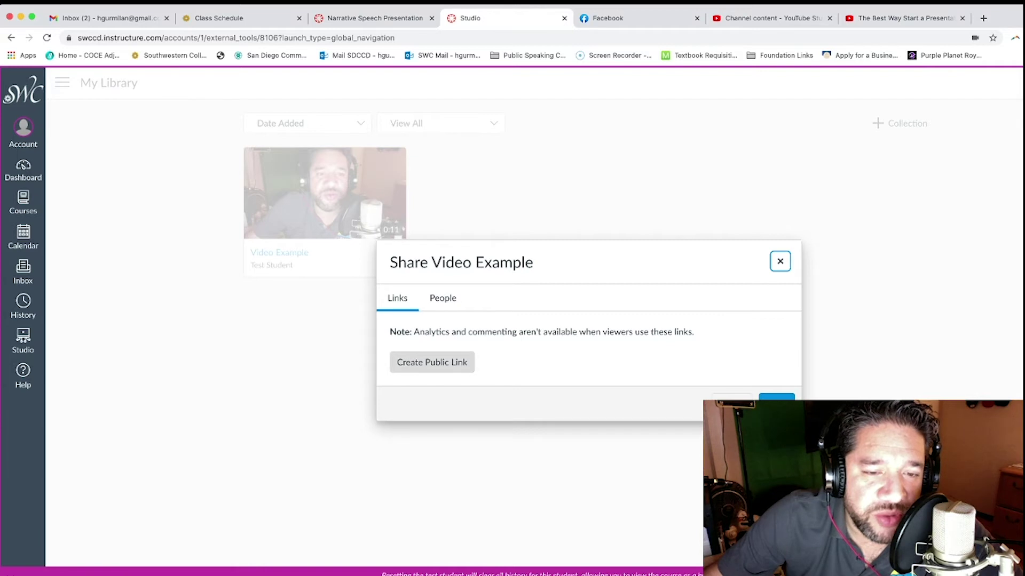
click(408, 364)
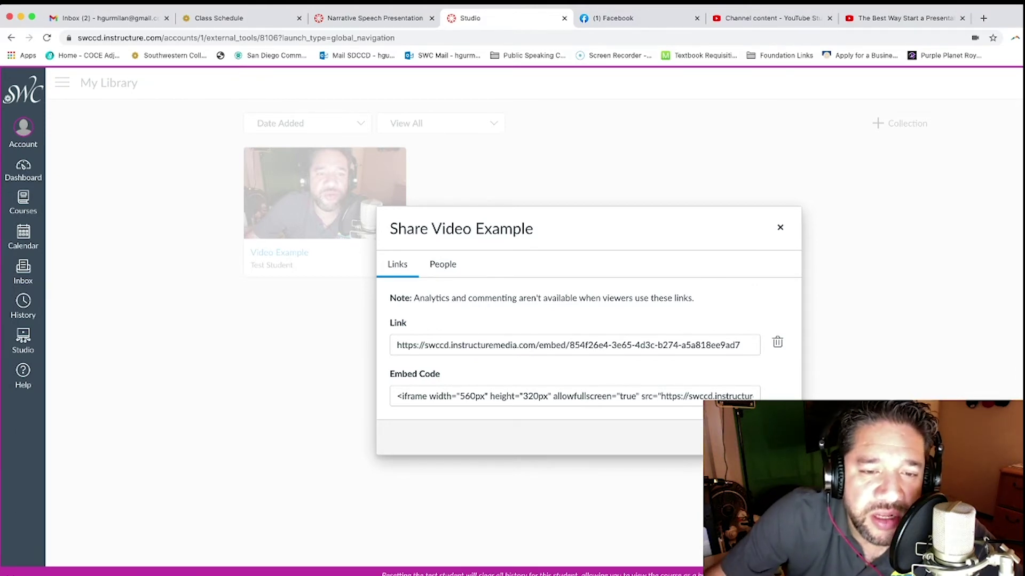
drag(753, 345, 680, 345)
scroll(575, 330, down, 1)
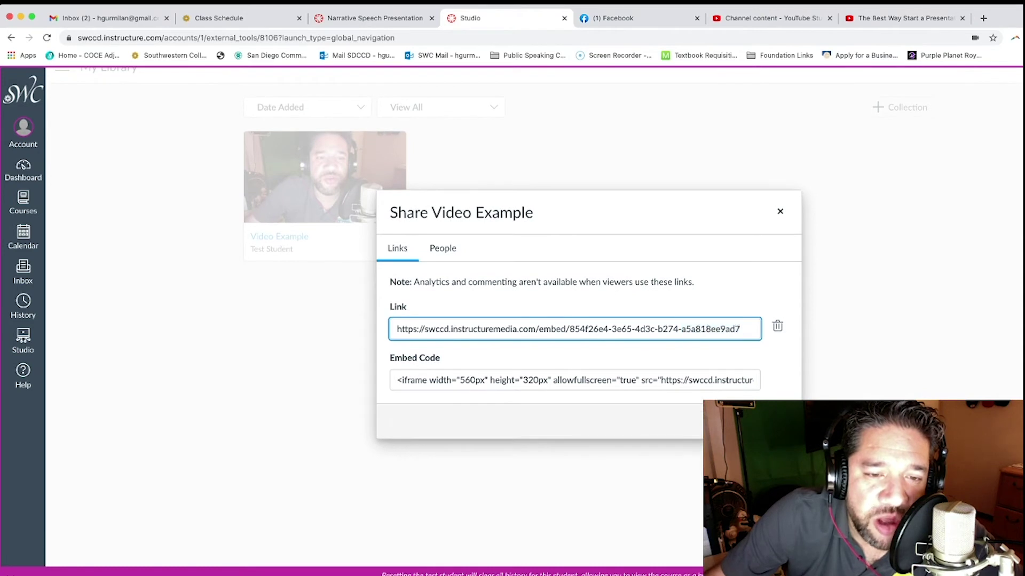
key(super+a)
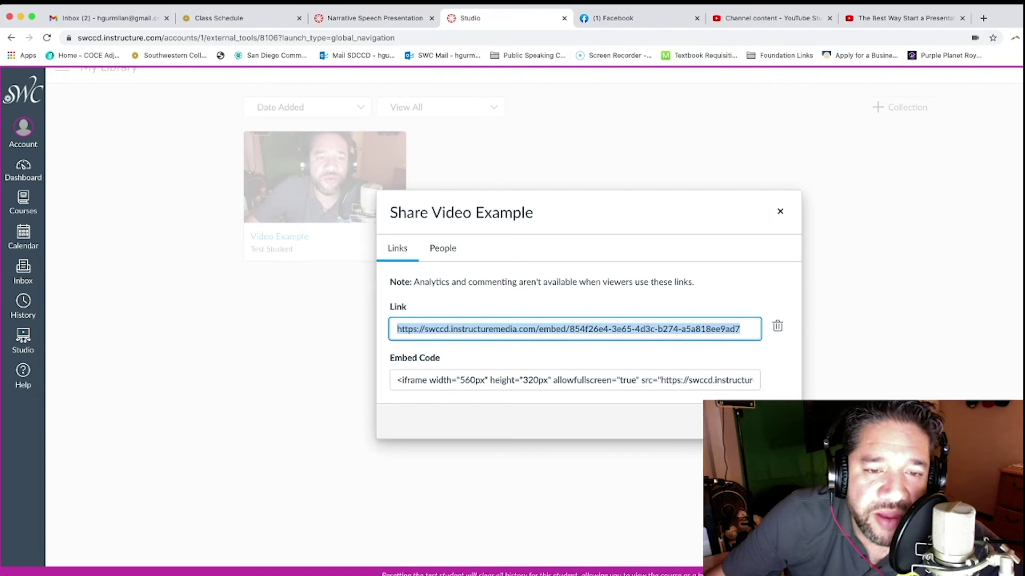
scroll(513, 320, down, 1)
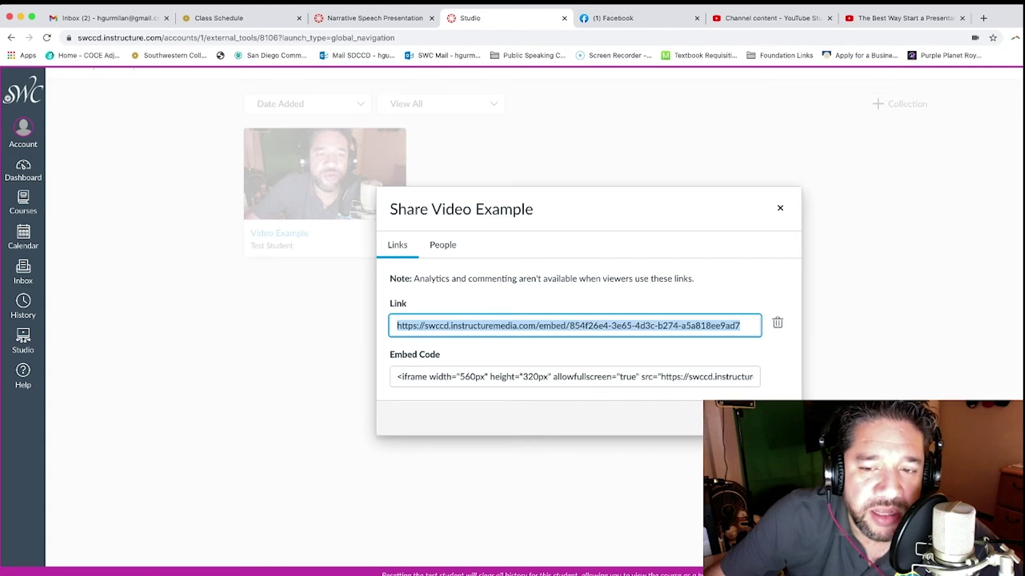
key(Escape)
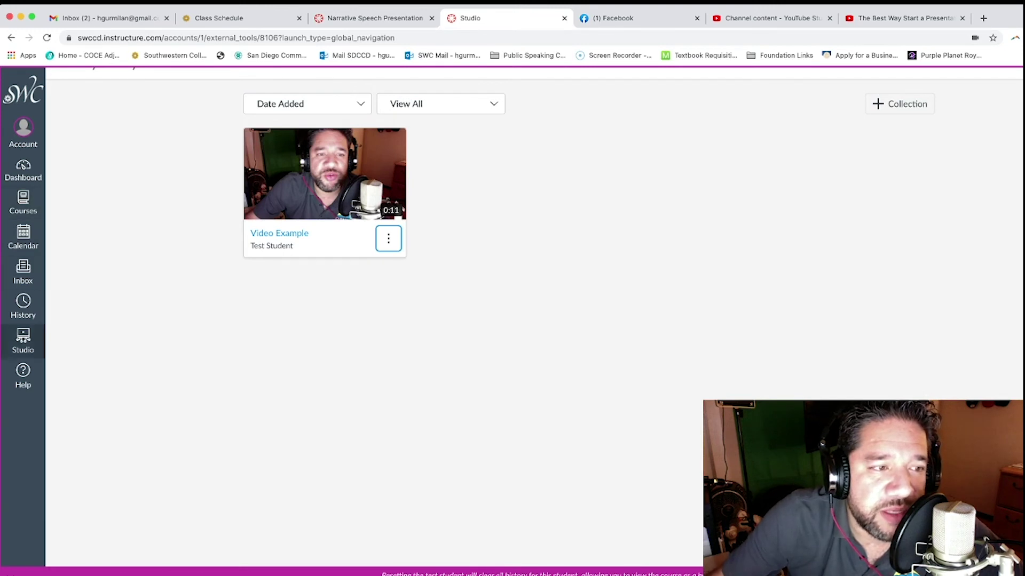
- Navigate to the COMM 103-585 course's Assignments list
click(23, 202)
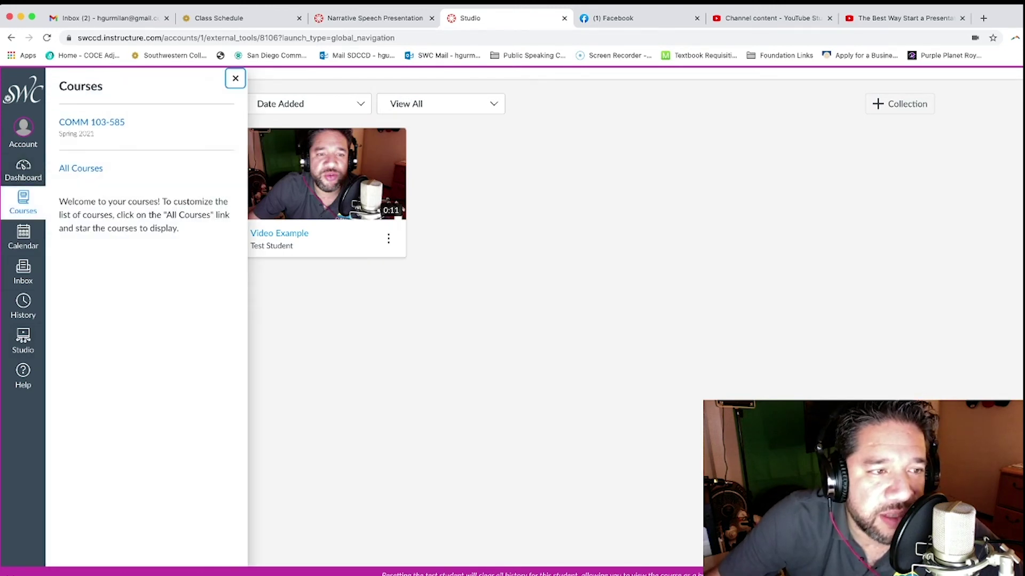
click(92, 122)
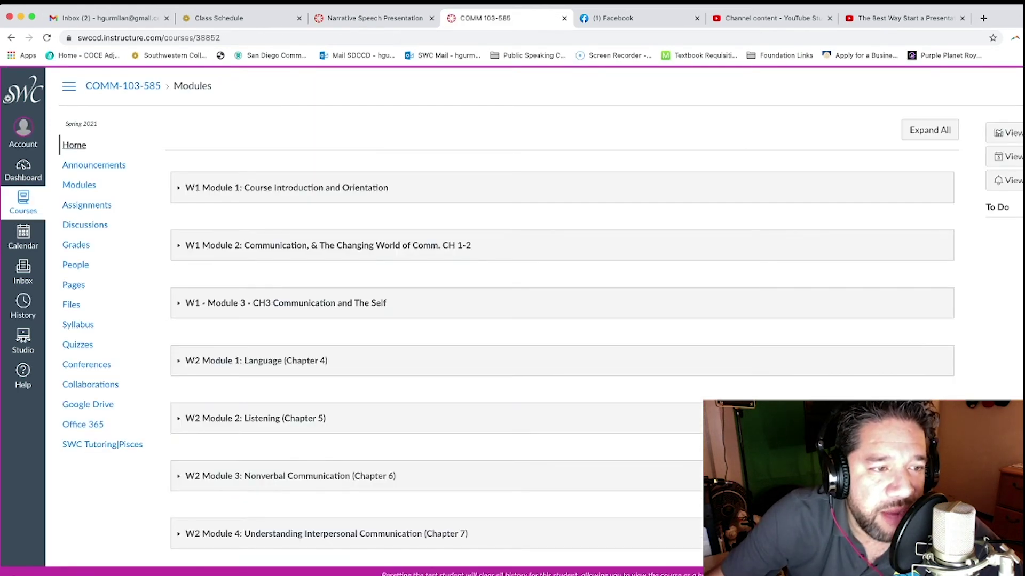
click(87, 205)
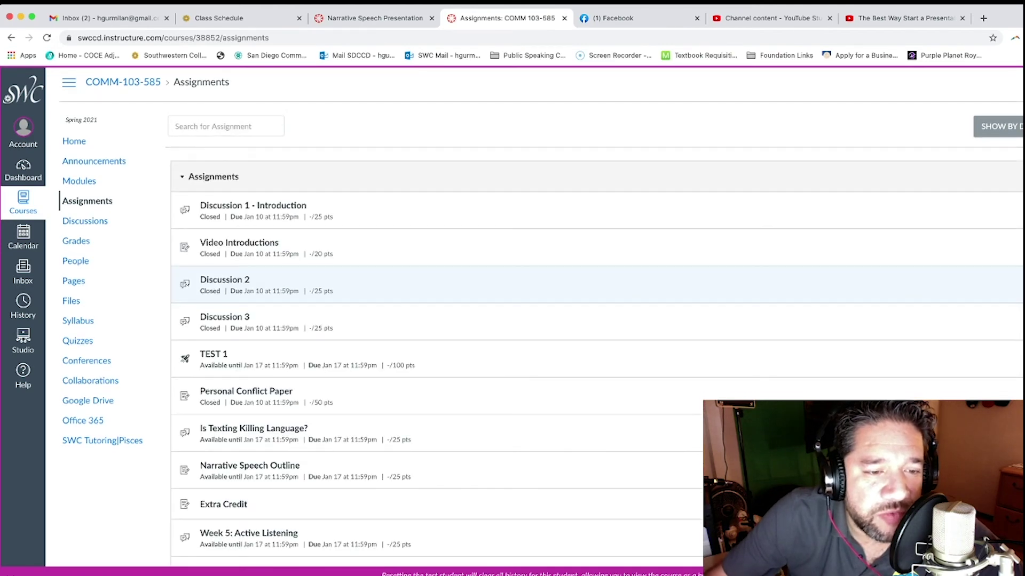
scroll(641, 165, down, 7)
scroll(597, 320, up, 3)
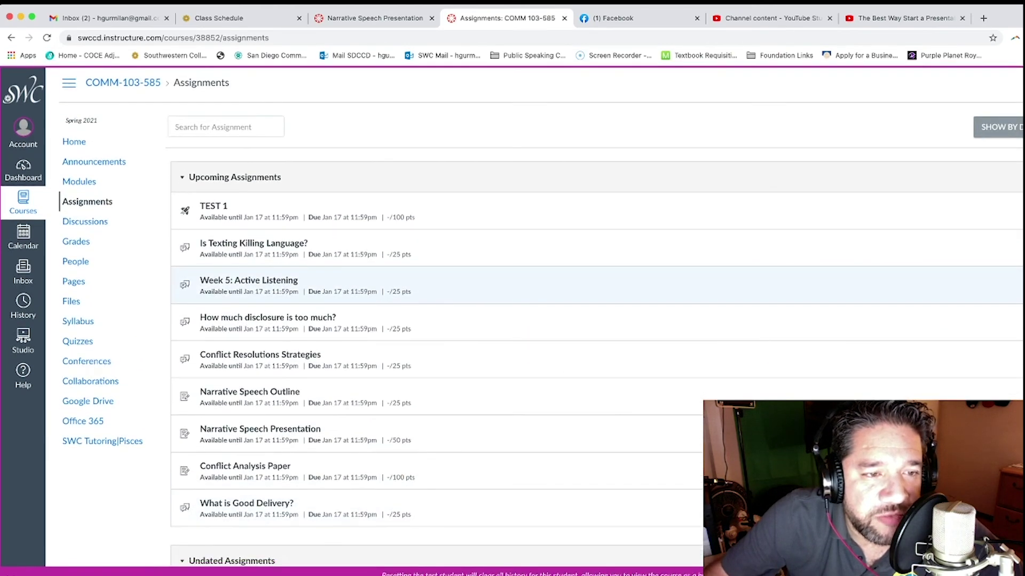
scroll(596, 320, down, 5)
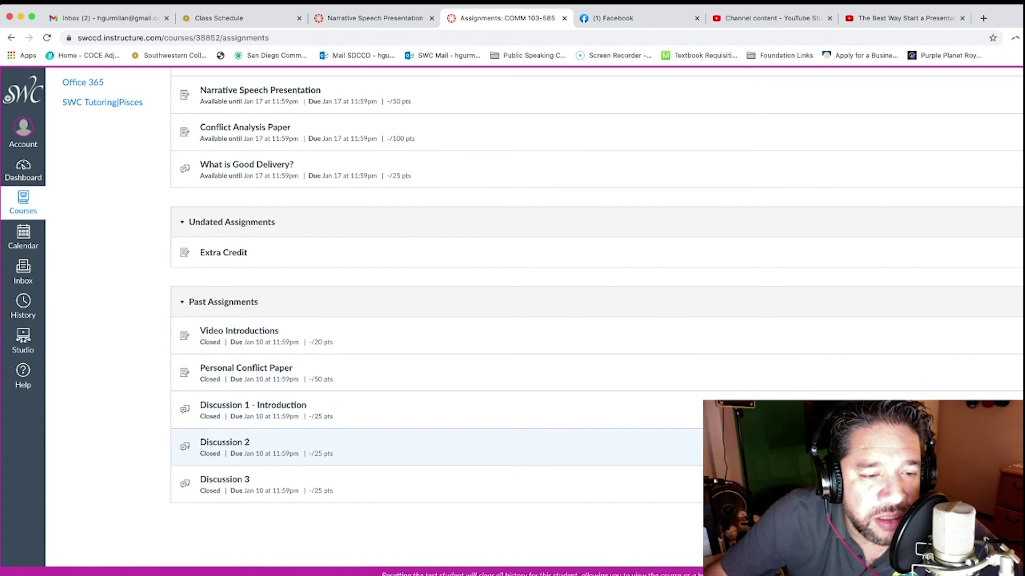
scroll(240, 354, up, 2)
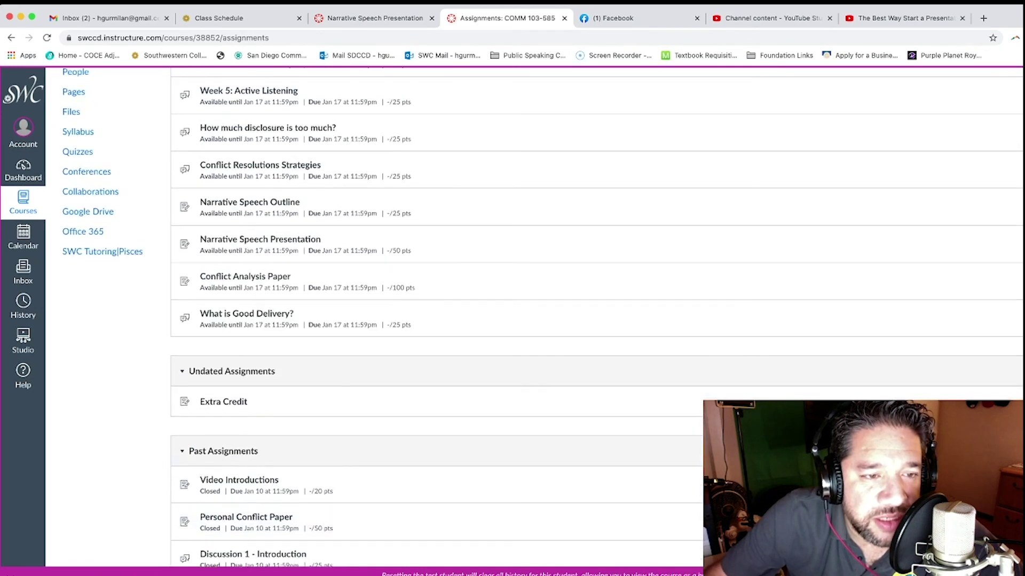
scroll(240, 353, up, 1)
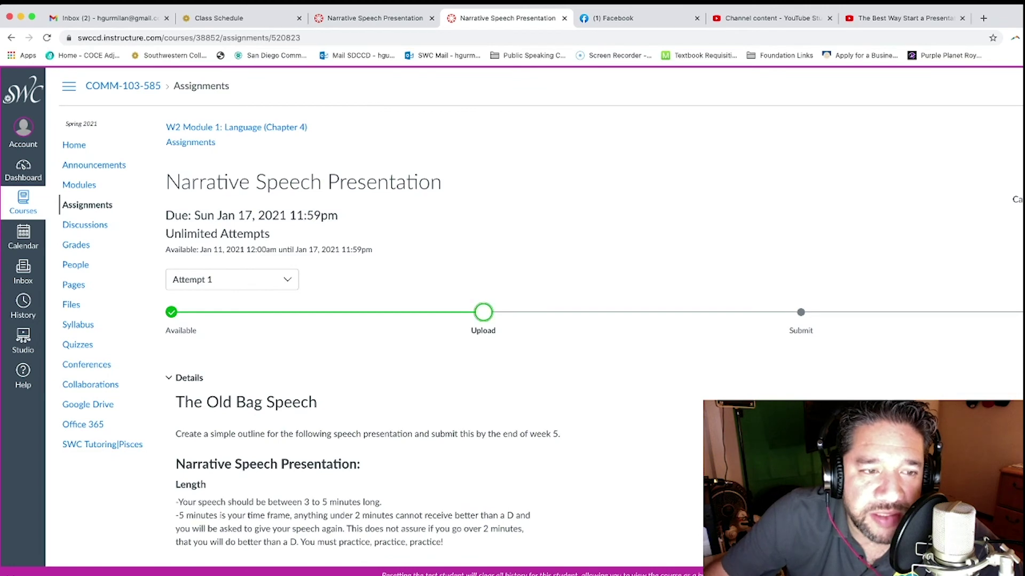
scroll(400, 360, down, 2)
scroll(401, 361, up, 2)
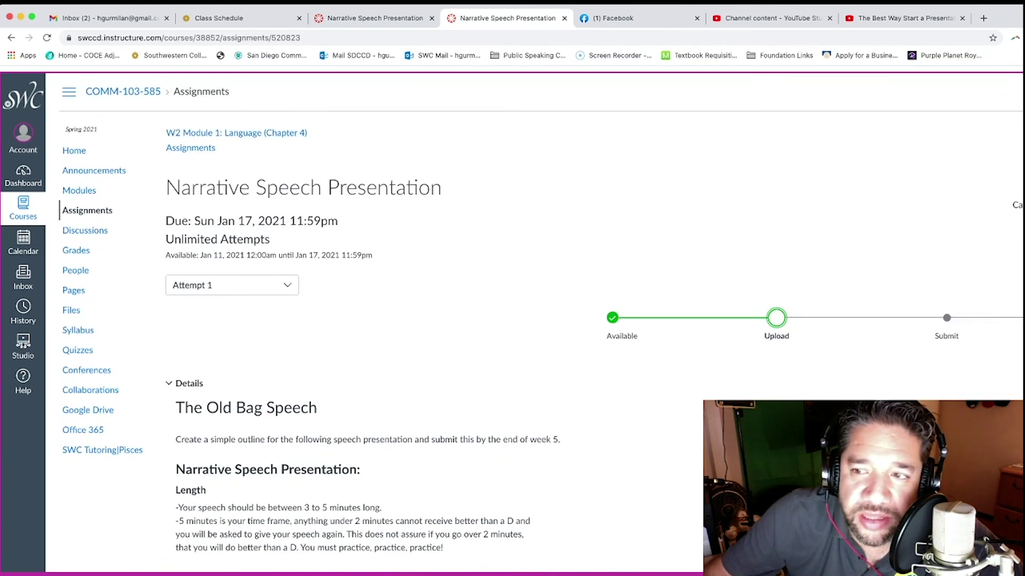
scroll(512, 320, down, 4)
scroll(513, 321, down, 4)
scroll(513, 321, down, 2)
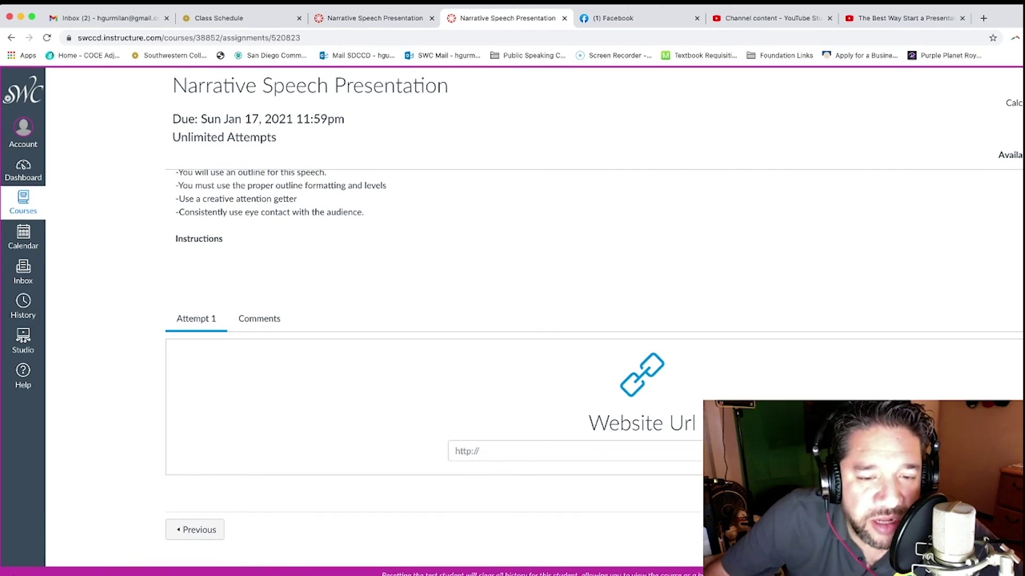
- Paste the copied Studio link into the Attempt 1 Website URL field
click(513, 451)
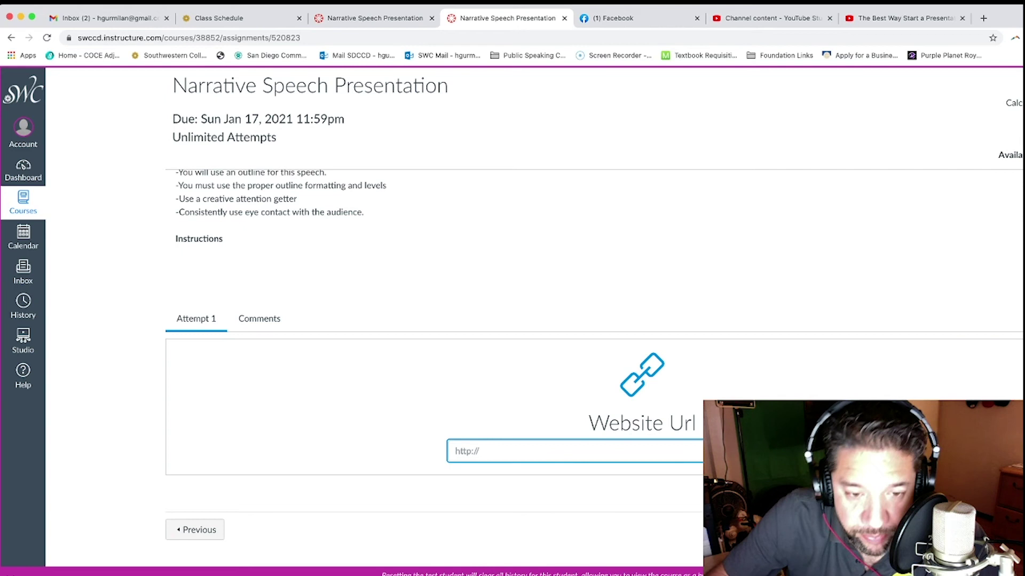
key(super+v)
scroll(512, 360, up, 1)
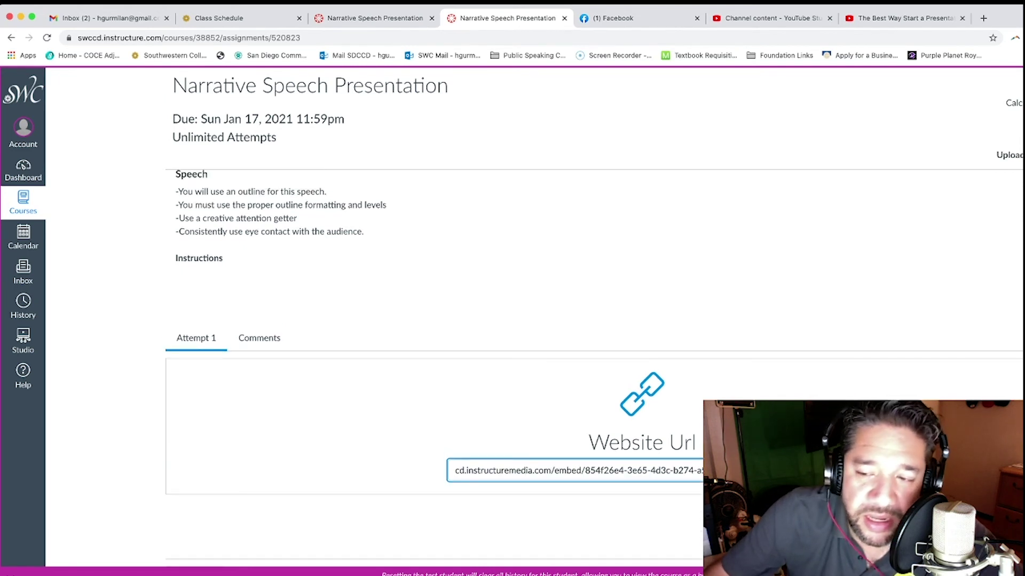
scroll(512, 361, down, 2)
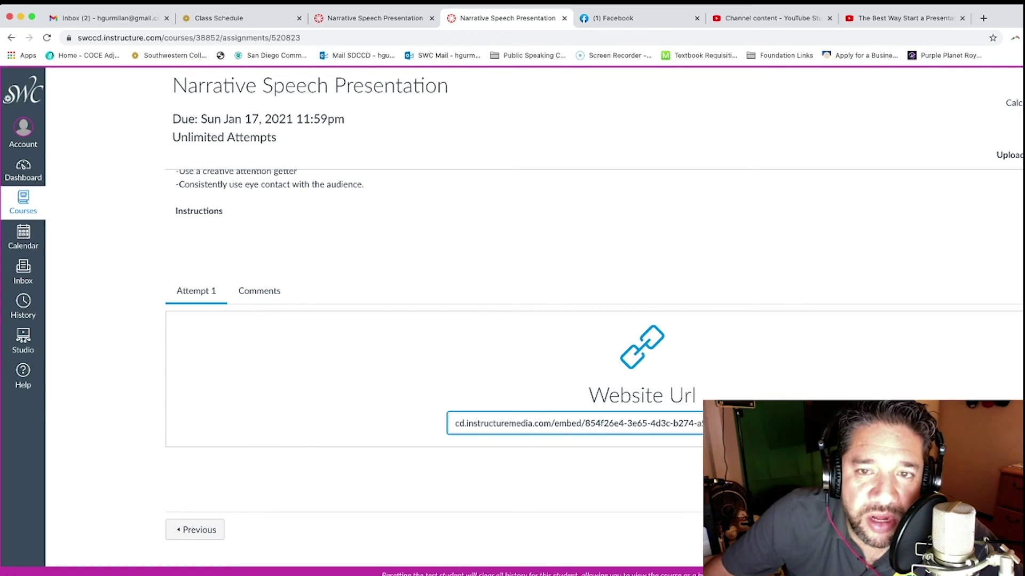
key(super+Tab)
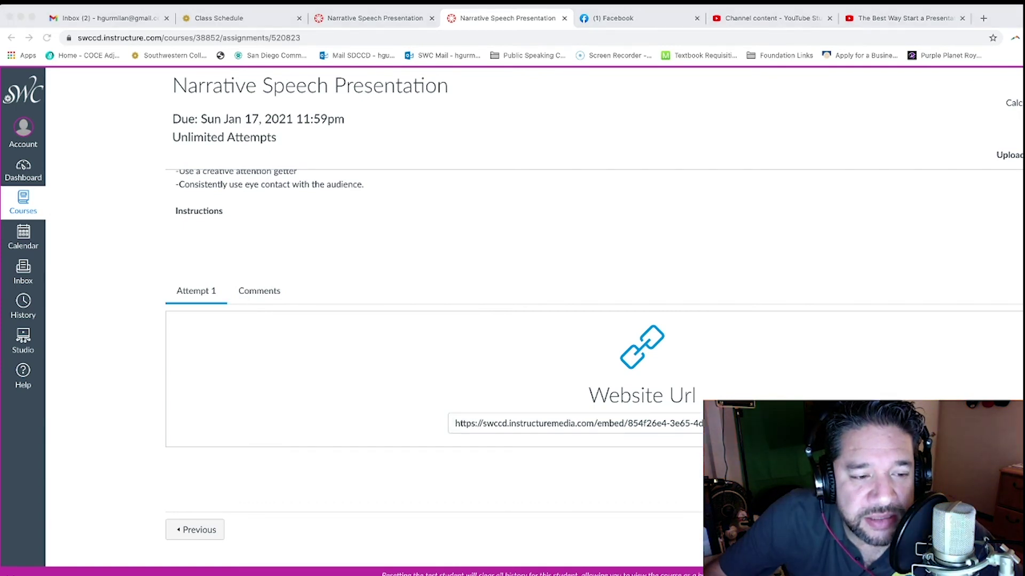